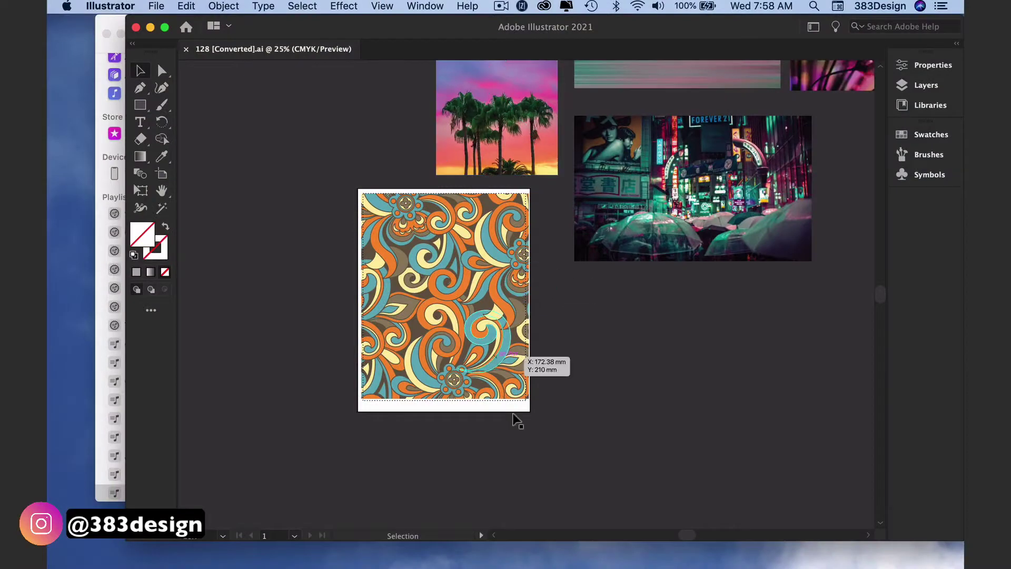
Step: Zoom in on the swirly floral print and bring up the Edit > Edit Colors submenu
key(super+equal)
drag(558, 402, 598, 476)
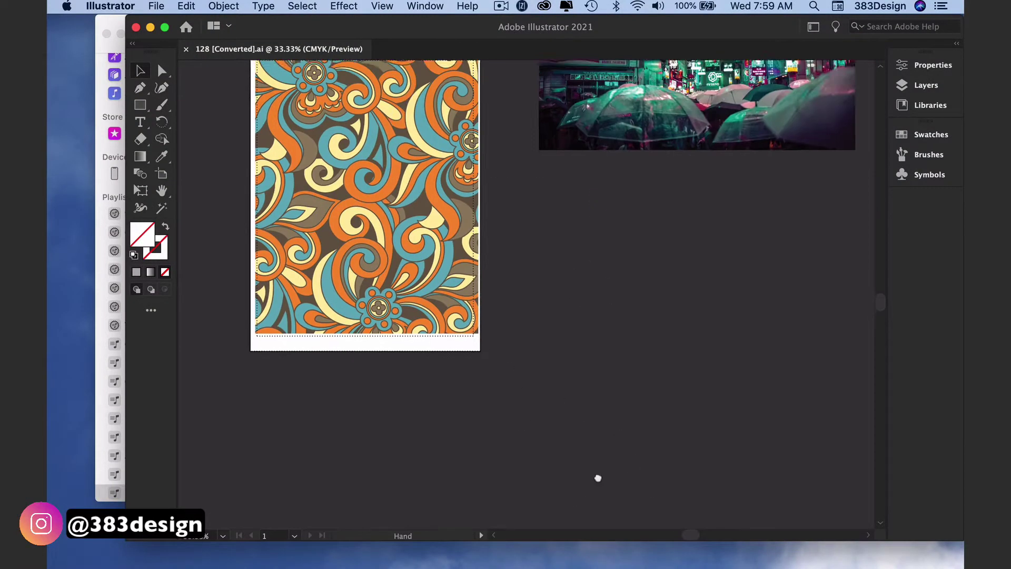
scroll(599, 476, up, 3)
scroll(634, 406, up, 5)
scroll(634, 406, right, 6)
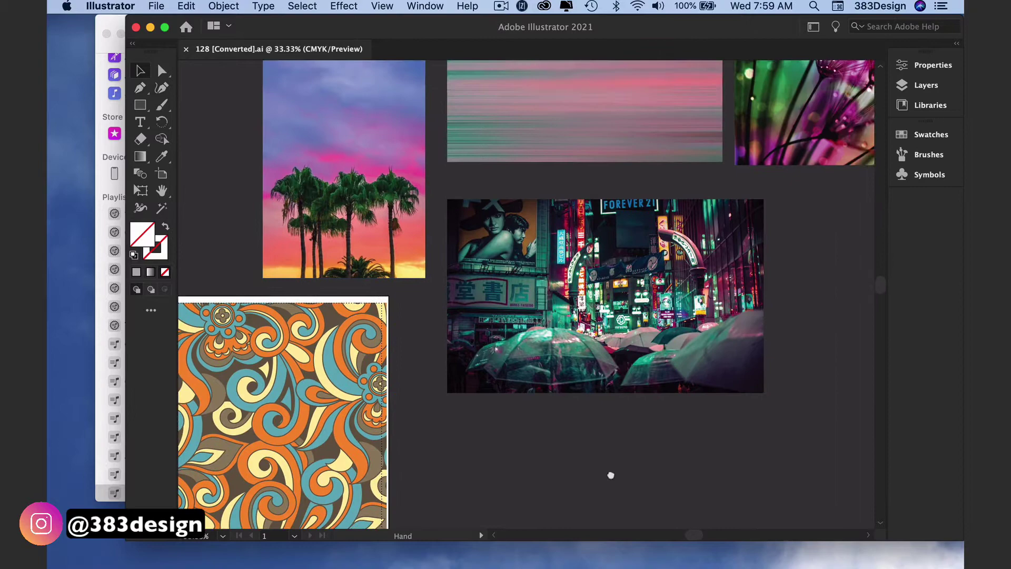
scroll(748, 413, up, 3)
scroll(748, 413, right, 3)
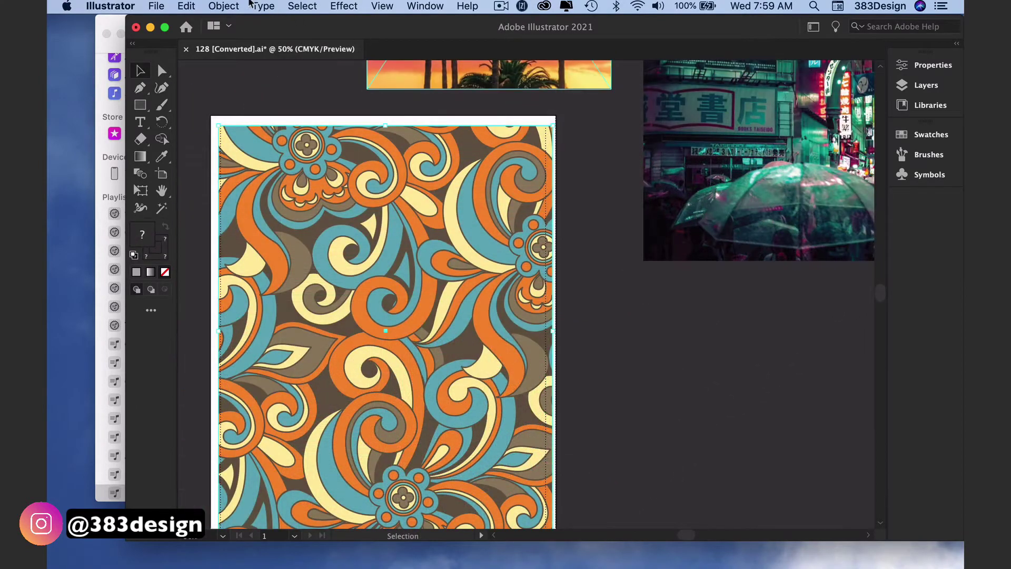
click(199, 5)
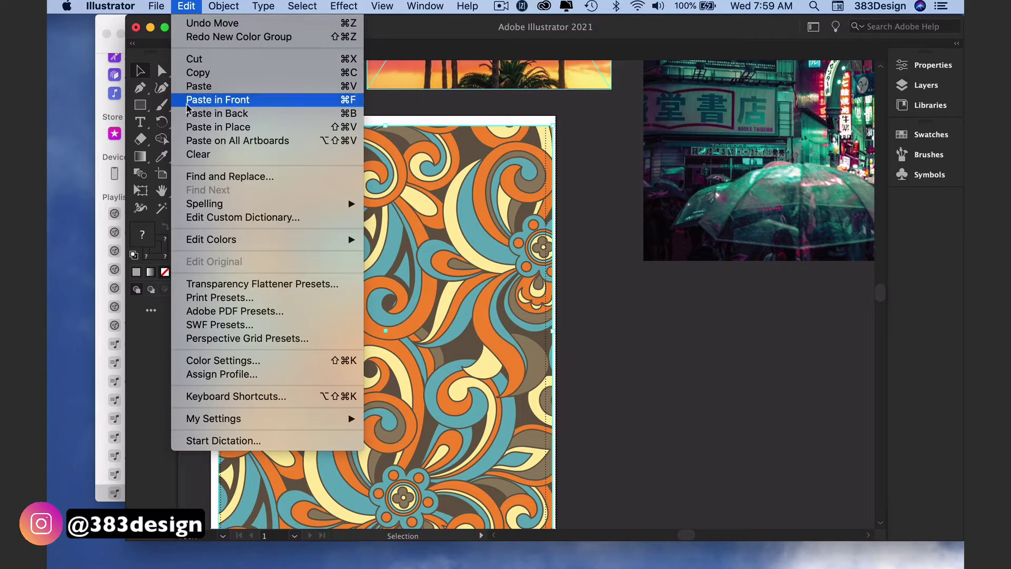
mouse_move(176, 241)
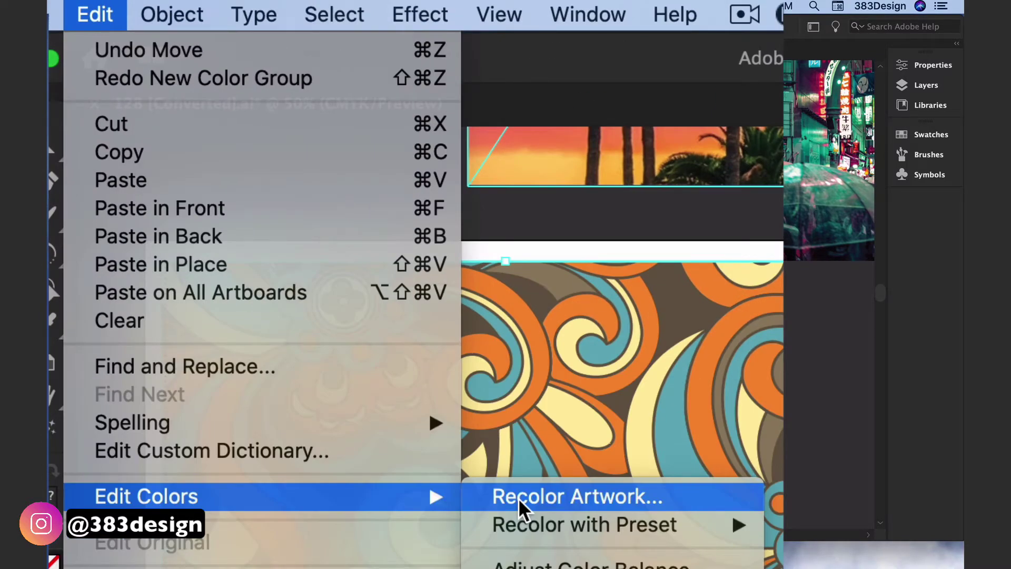
Step: Launch Recolor Artwork and rotate the colour-wheel harmony to purple, lime green and coral red
click(522, 505)
drag(463, 90, 705, 100)
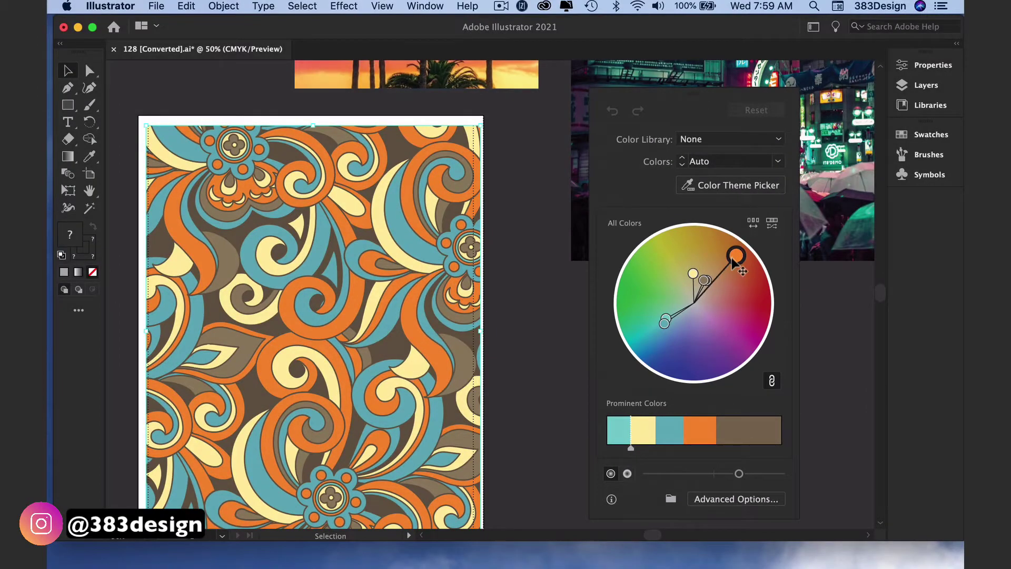
drag(736, 258, 732, 287)
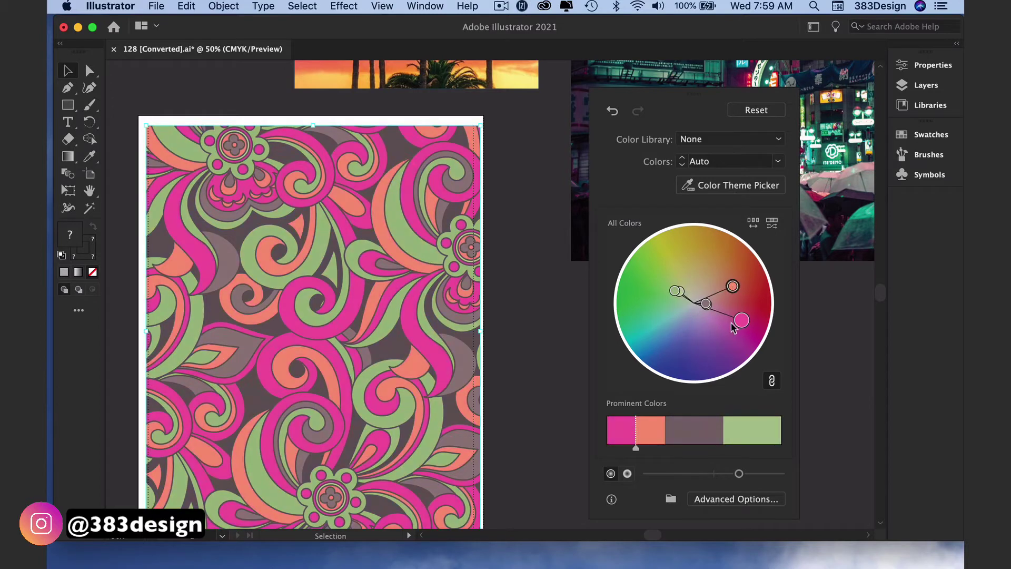
drag(740, 327, 760, 305)
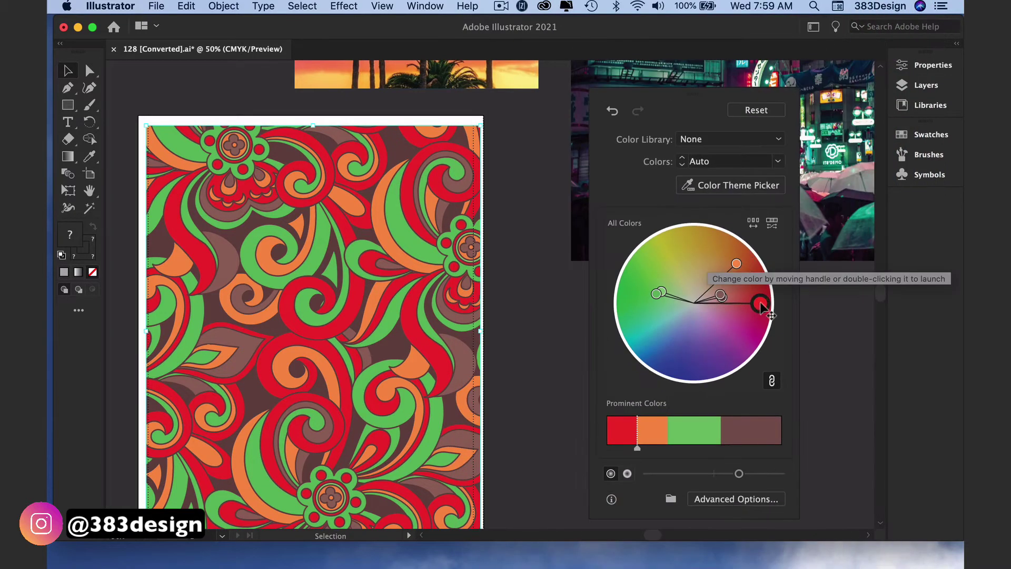
drag(761, 305, 738, 343)
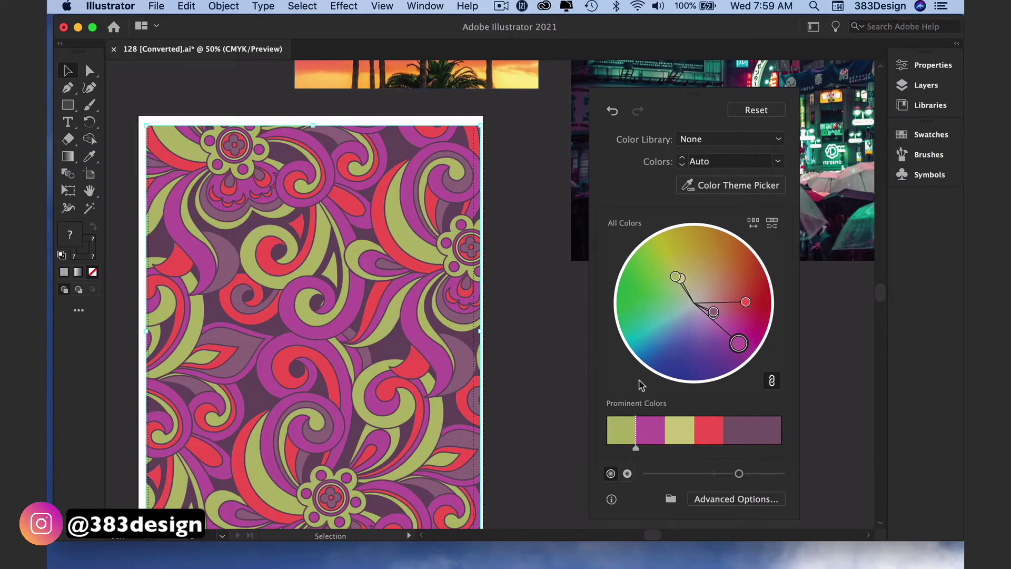
Step: Widen the yellow share and narrow the coral in the Prominent Colors bar
scroll(496, 369, down, 3)
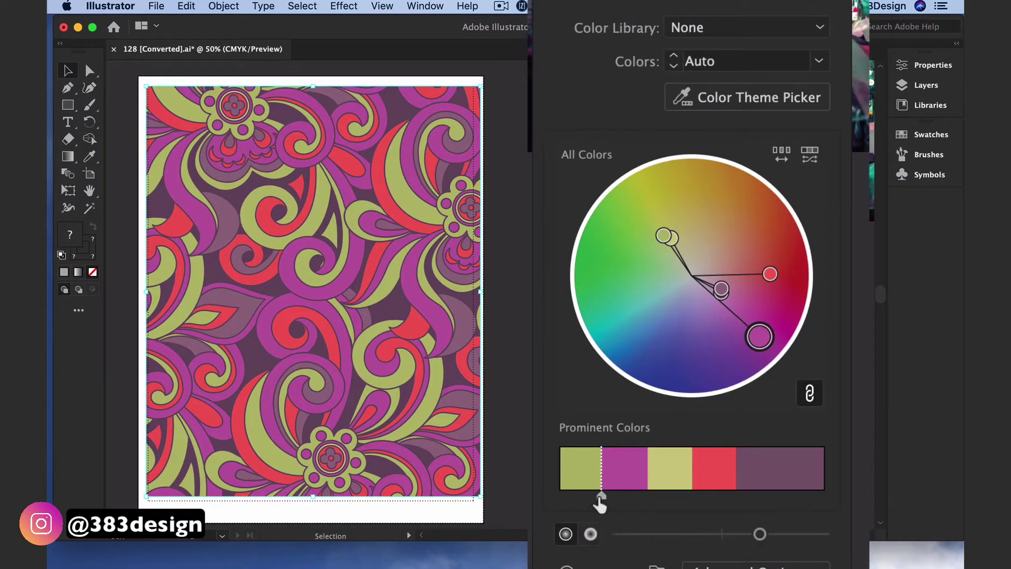
mouse_move(601, 503)
mouse_down()
mouse_move(583, 502)
mouse_move(600, 501)
mouse_up()
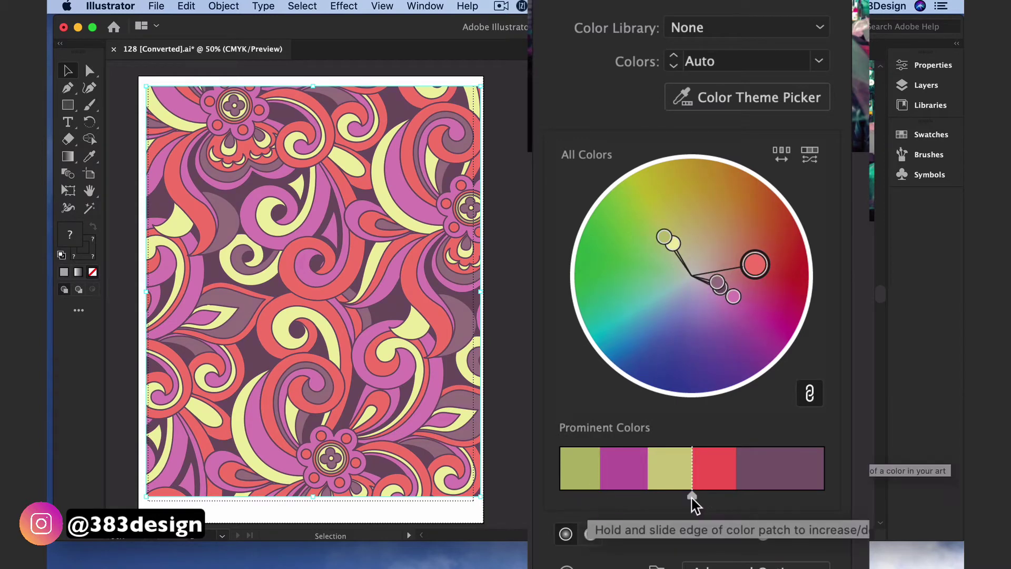
drag(692, 497, 778, 495)
click(736, 495)
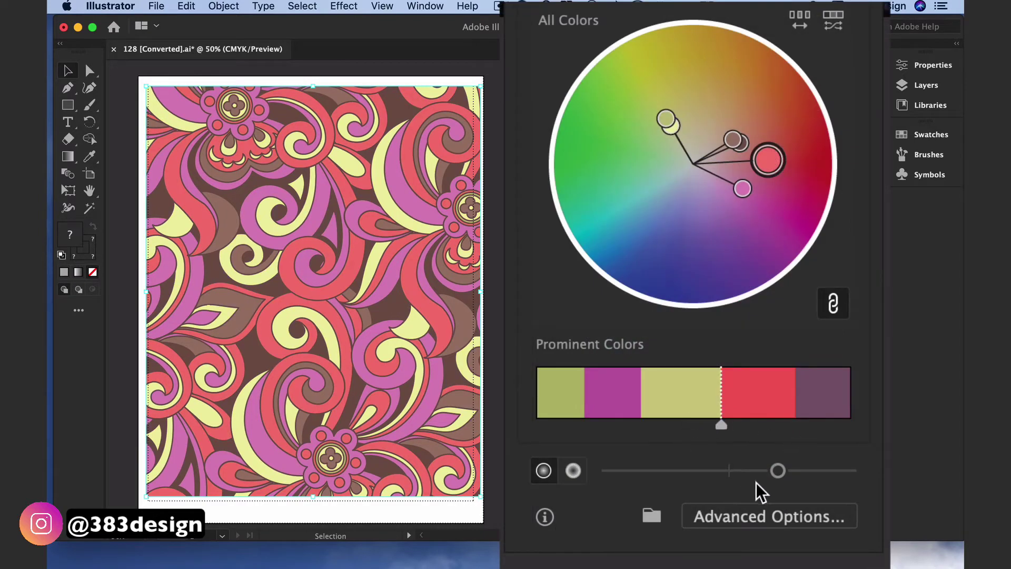
Step: Darken the print's brightness slightly, then raise its saturation for a brighter palette
mouse_move(762, 471)
mouse_down()
mouse_move(688, 463)
mouse_move(736, 476)
mouse_move(766, 471)
mouse_up()
click(573, 471)
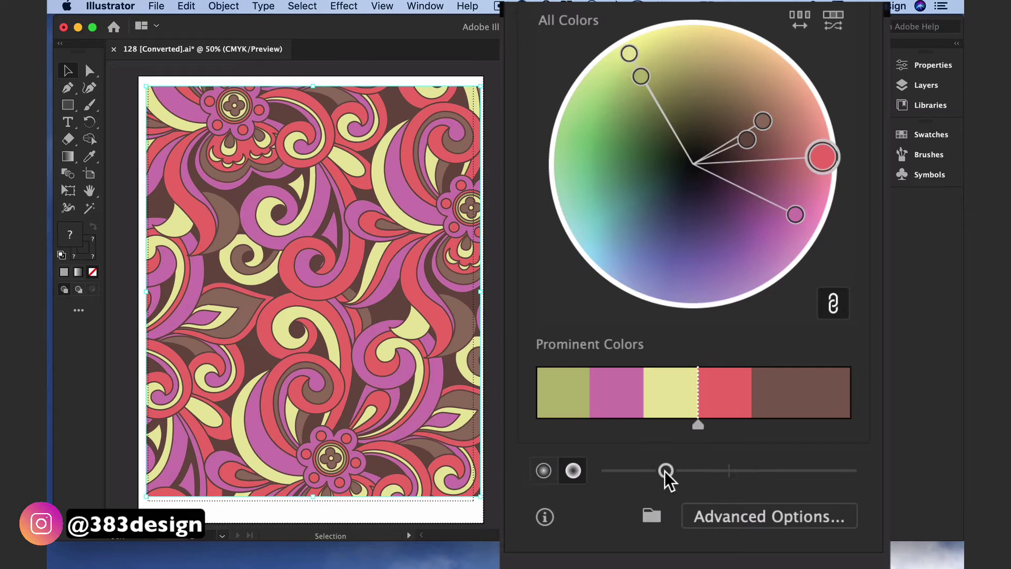
drag(664, 471, 687, 471)
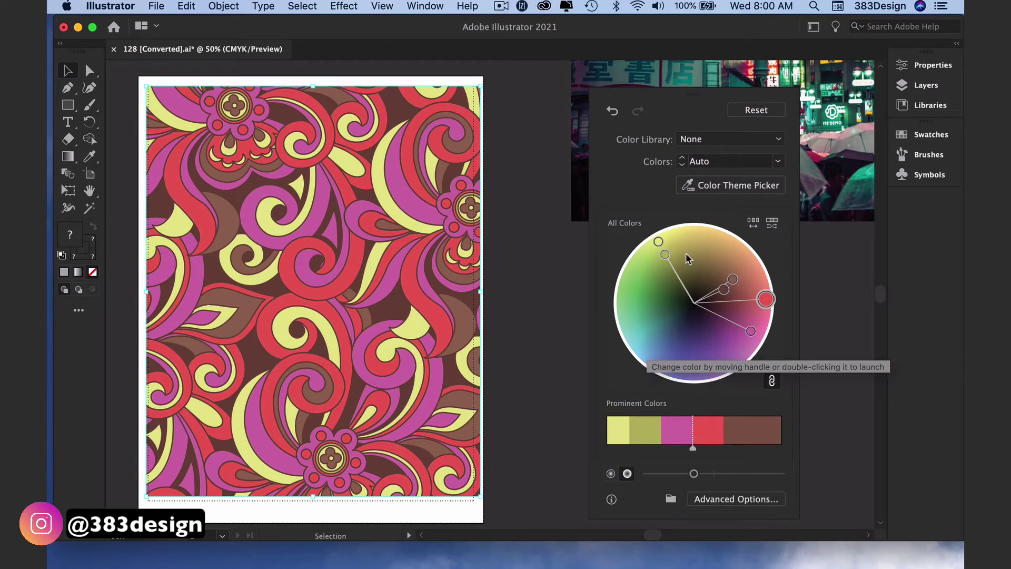
Step: Recolor the print with the Color Theme Picker from the palm-tree sunset photo
click(707, 187)
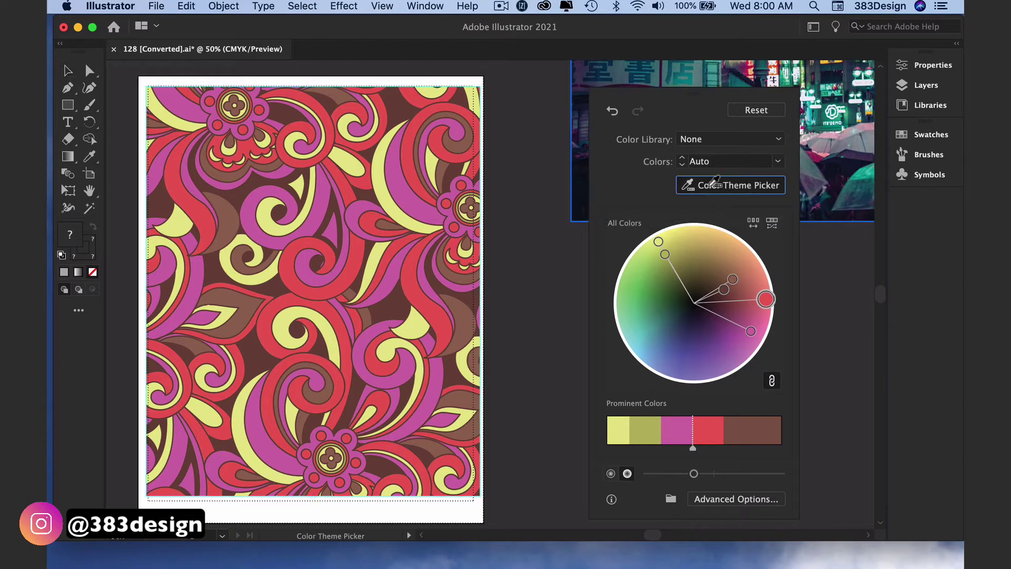
key(super+minus)
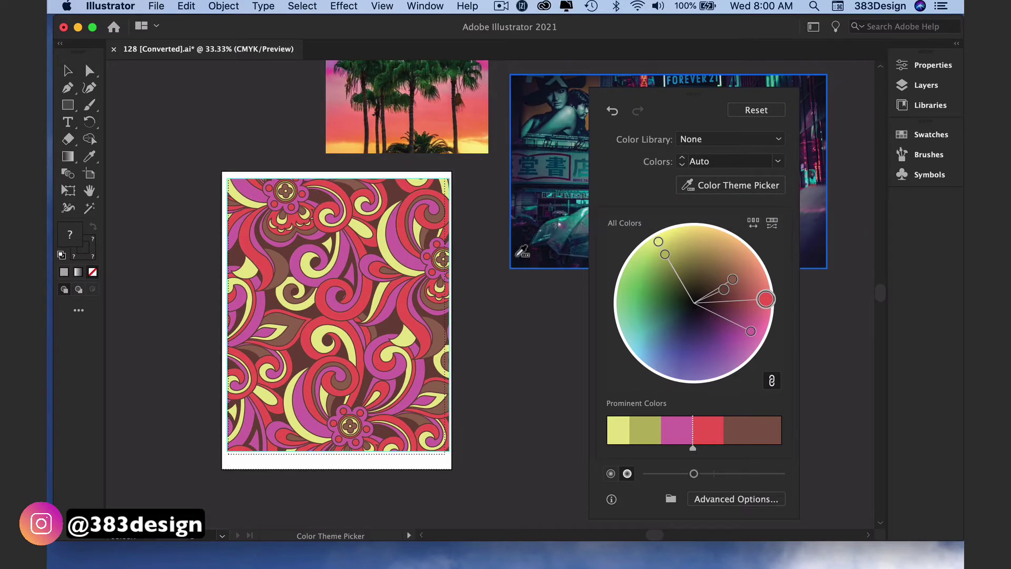
drag(511, 244, 492, 303)
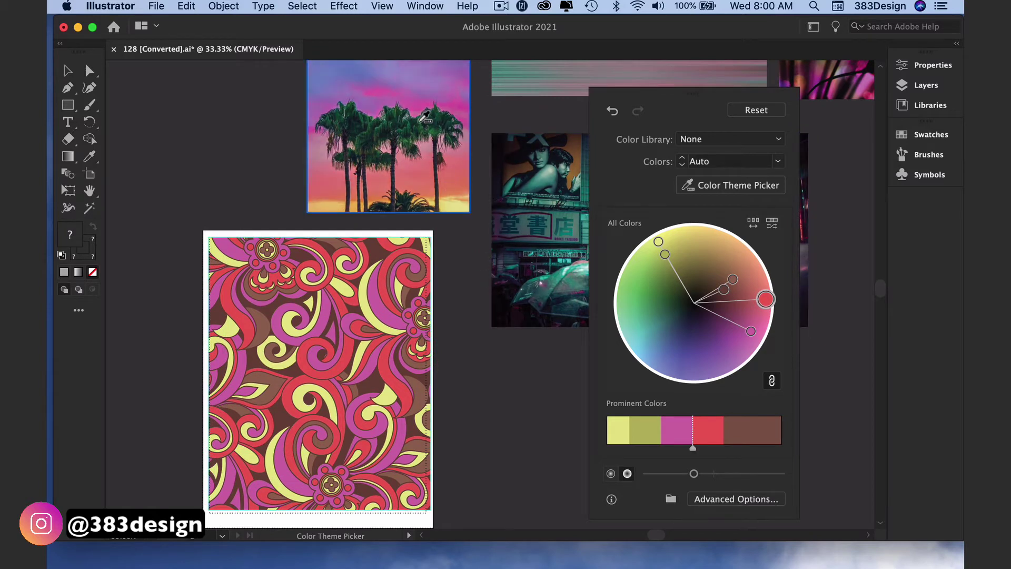
click(423, 120)
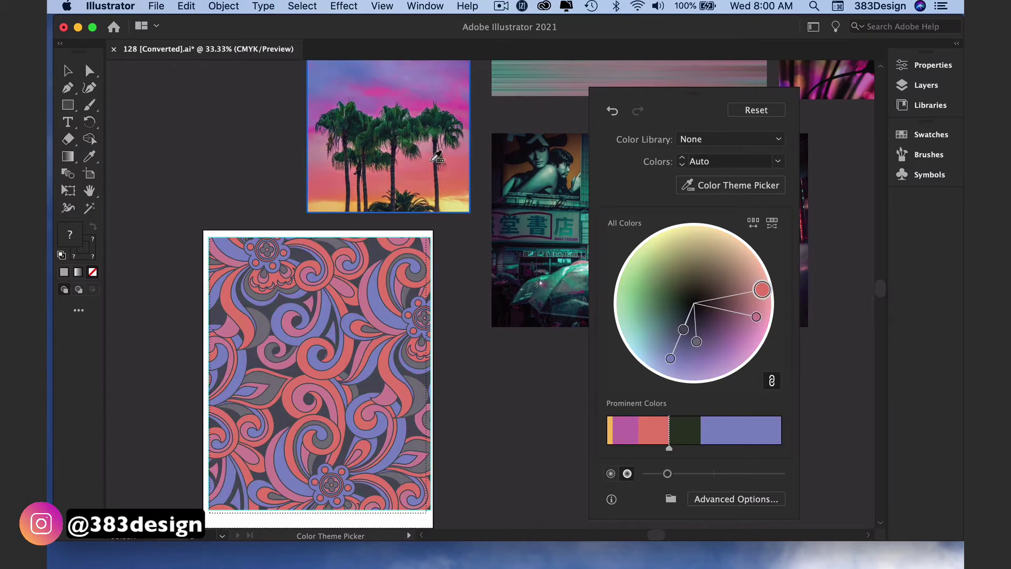
Step: Try the gradient strip, Tokyo street and purple images, then return to palm-tree colours
drag(433, 167, 353, 155)
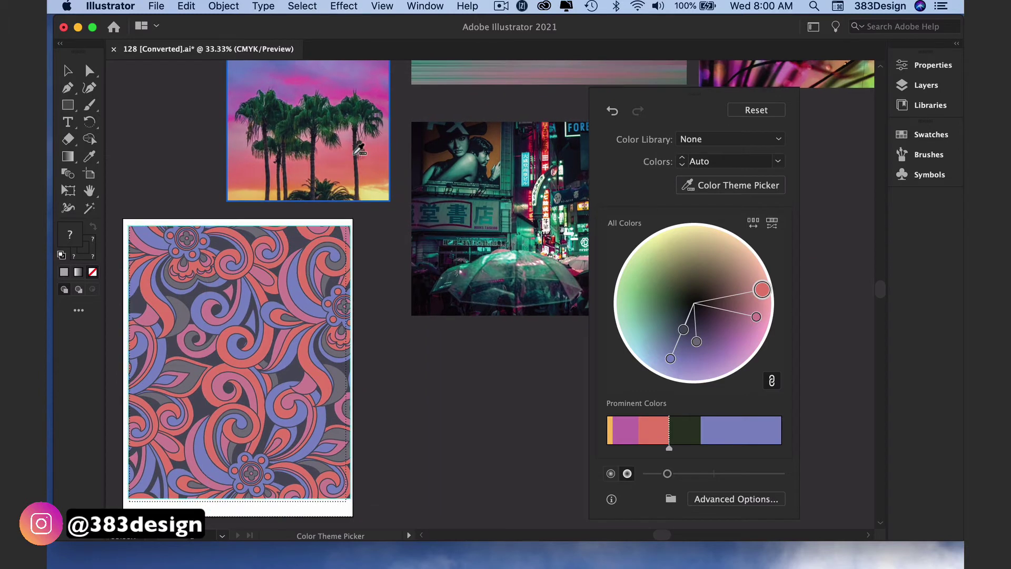
click(489, 73)
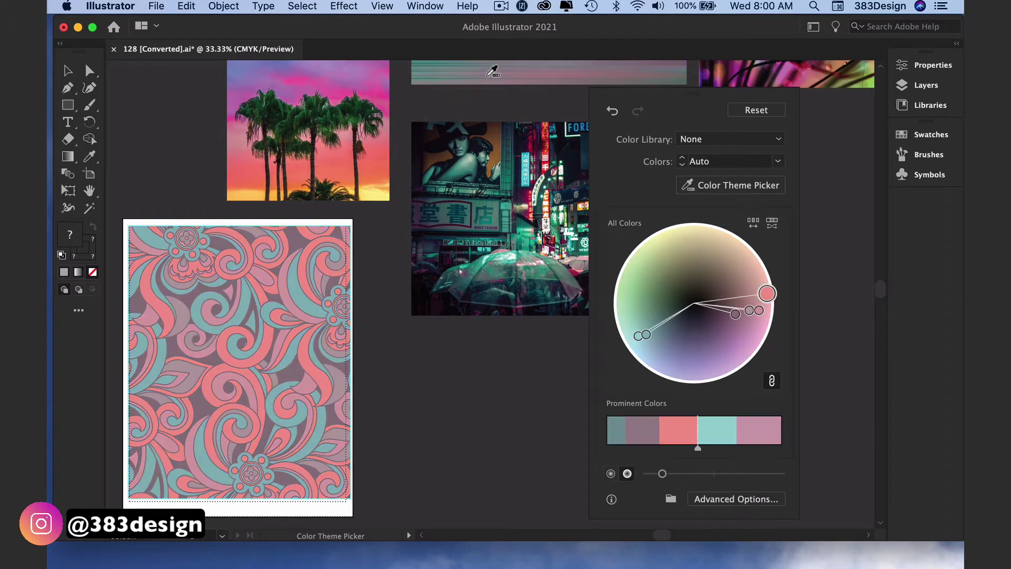
click(490, 207)
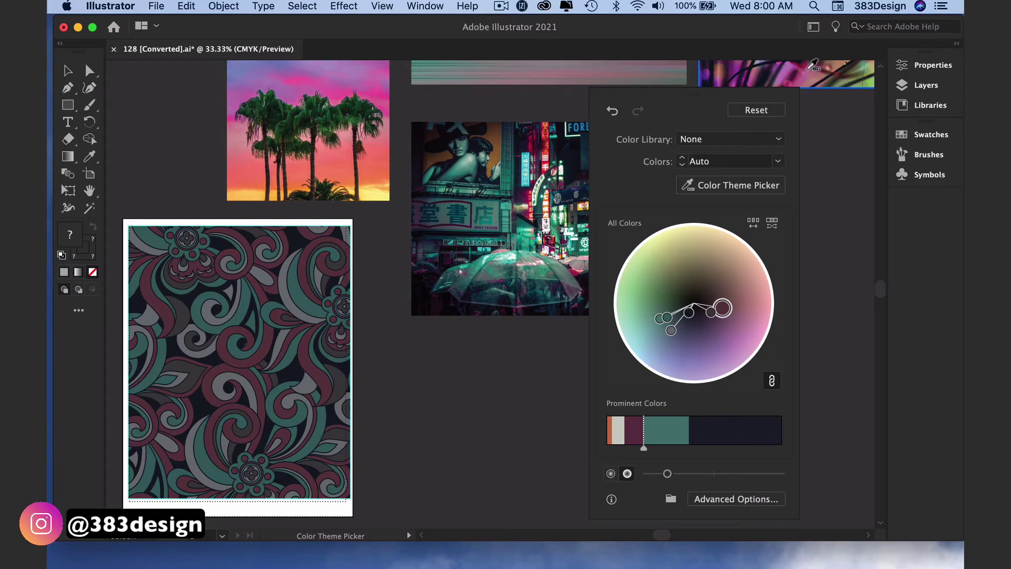
click(812, 67)
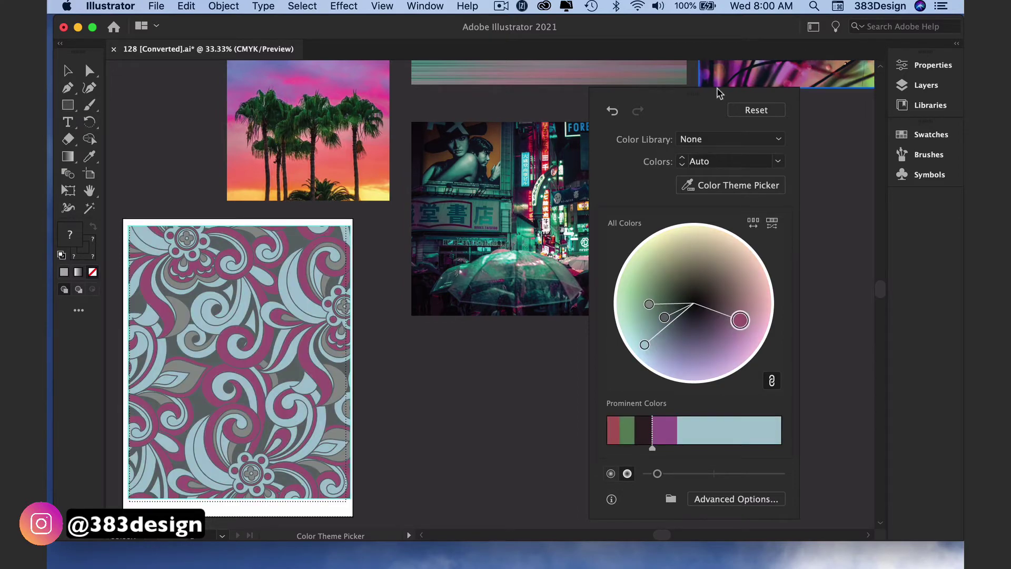
click(359, 118)
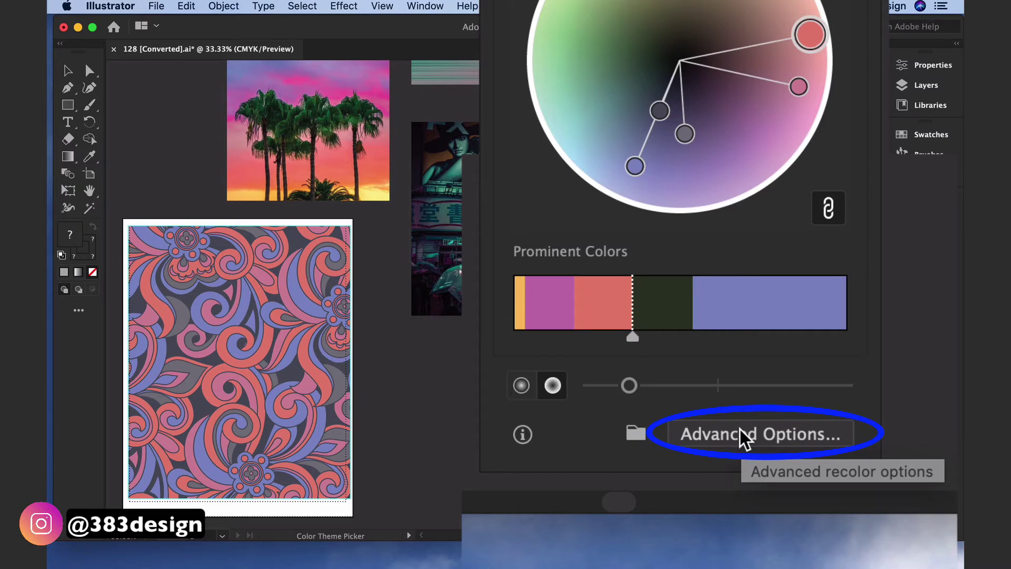
Step: Commit the coral, periwinkle, orchid and dark grey palette from the advanced Recolor Artwork dialog
click(728, 501)
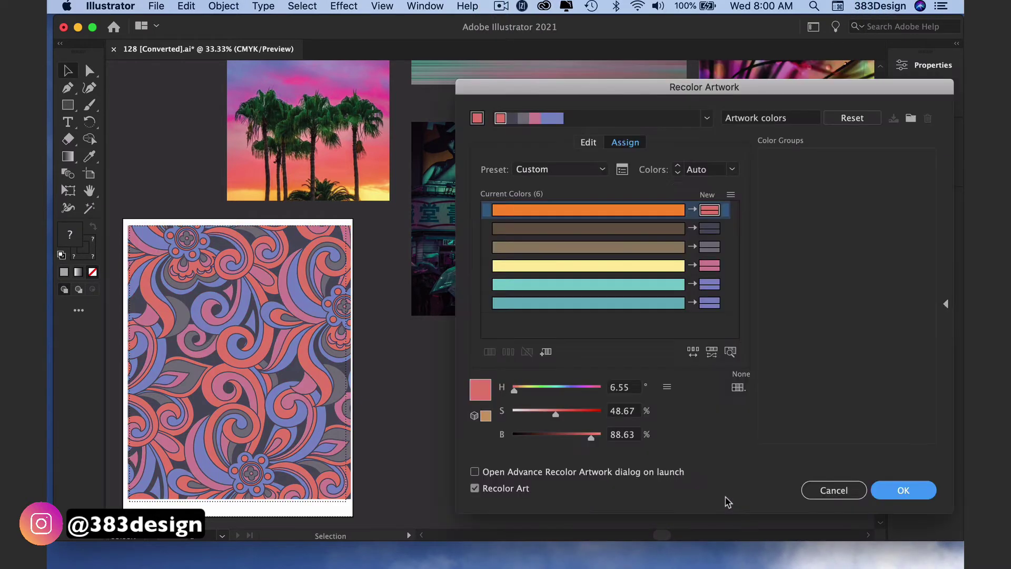
drag(846, 94, 786, 78)
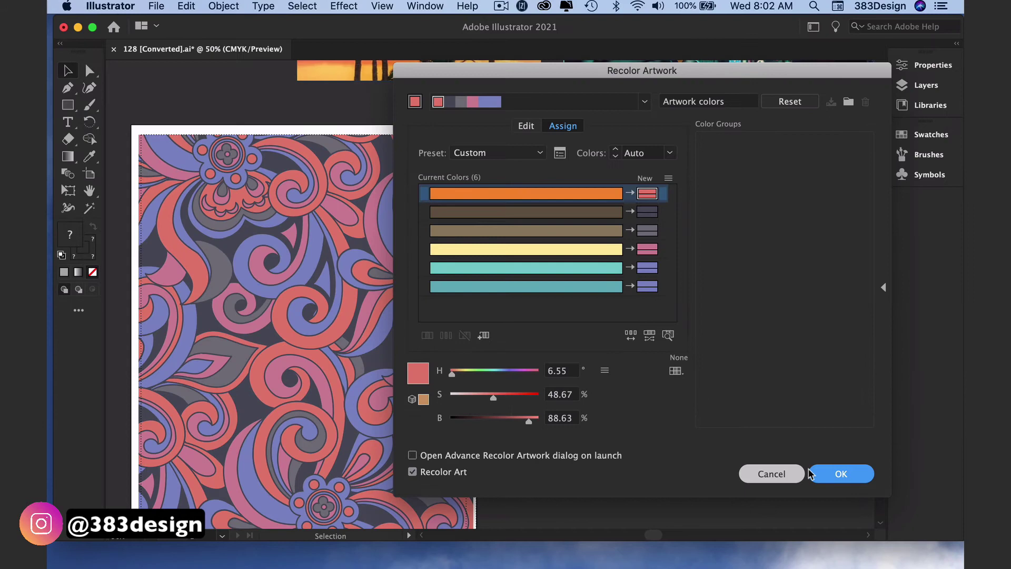
click(824, 476)
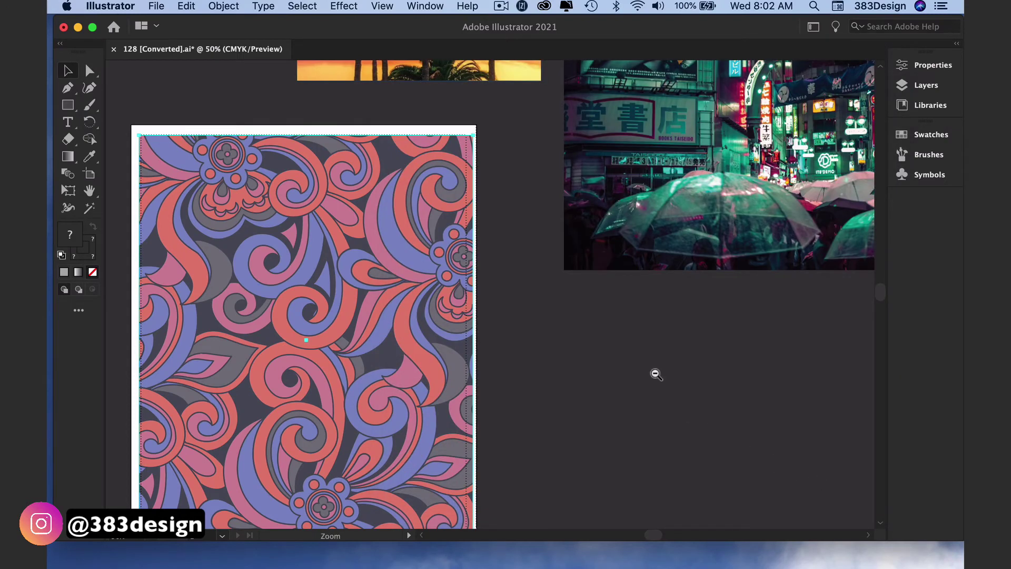
Step: Create 'Color Group 1' in the Swatches panel from the selected artwork's colours
key(super+minus)
drag(562, 336, 671, 371)
click(931, 134)
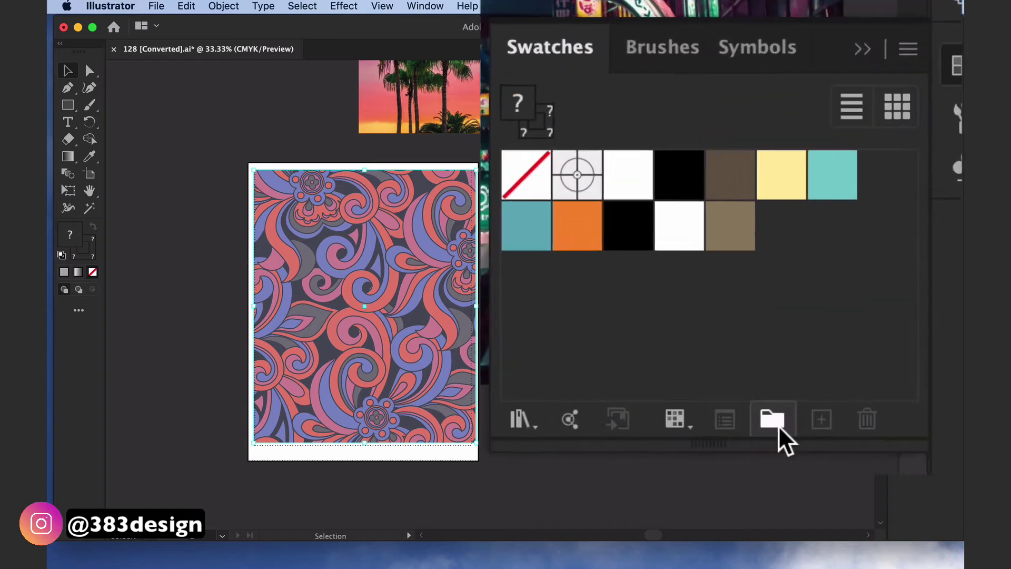
click(825, 274)
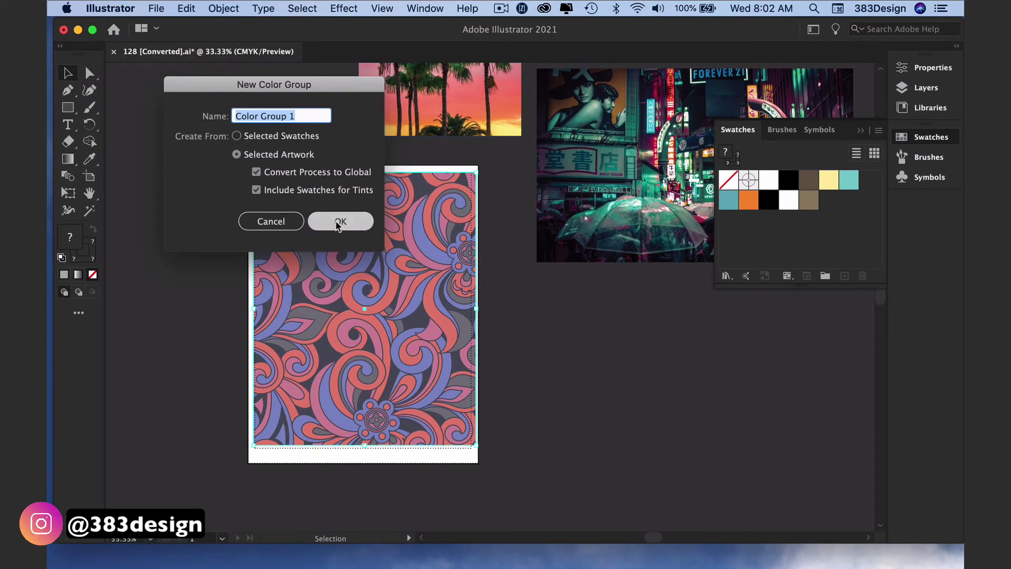
click(338, 224)
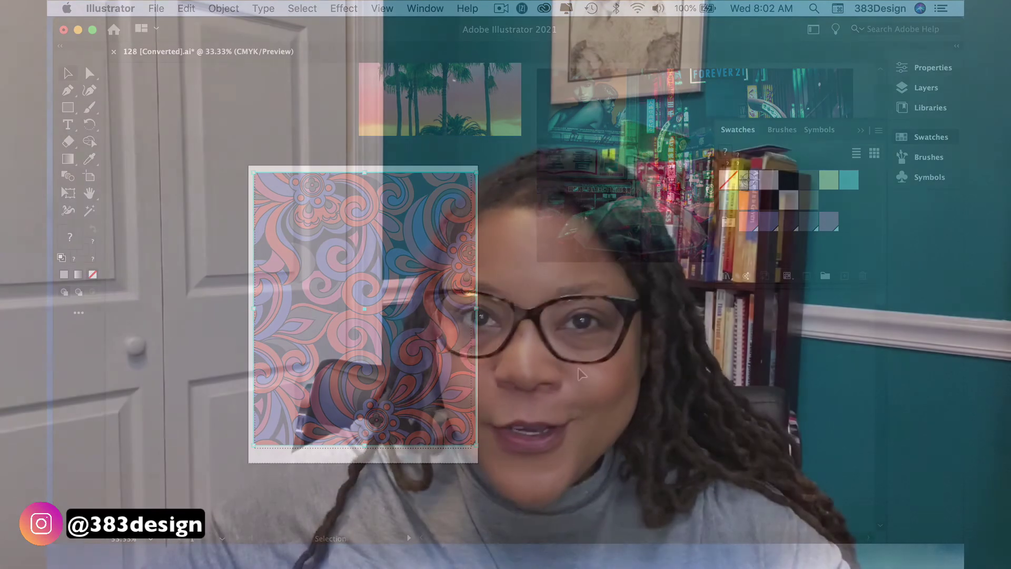